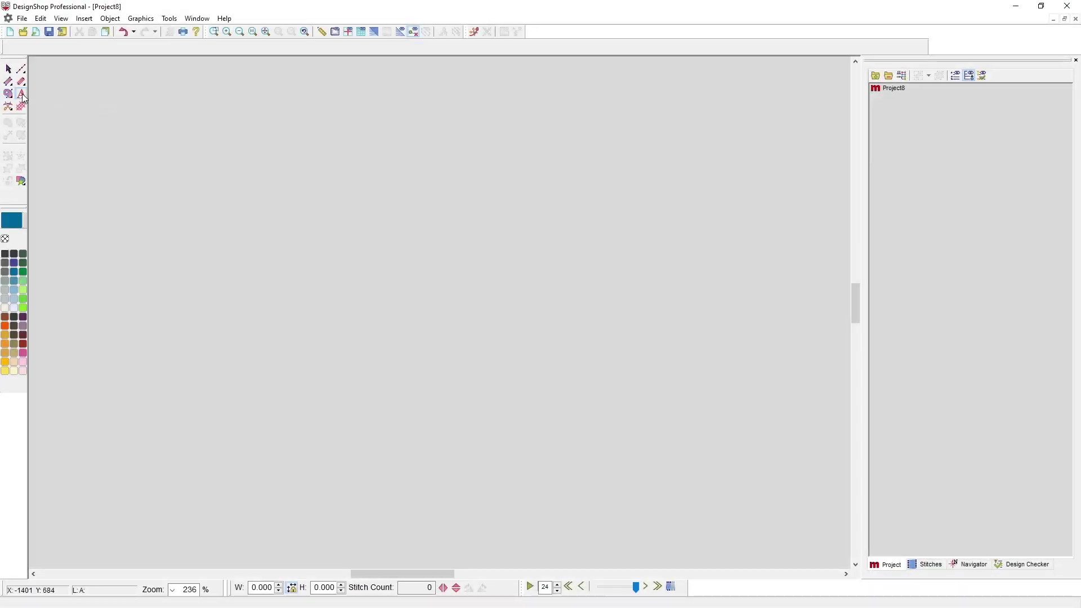
Add 'Puff Alphabet' as Basic Block lettering and move it down and to the right.
click(251, 262)
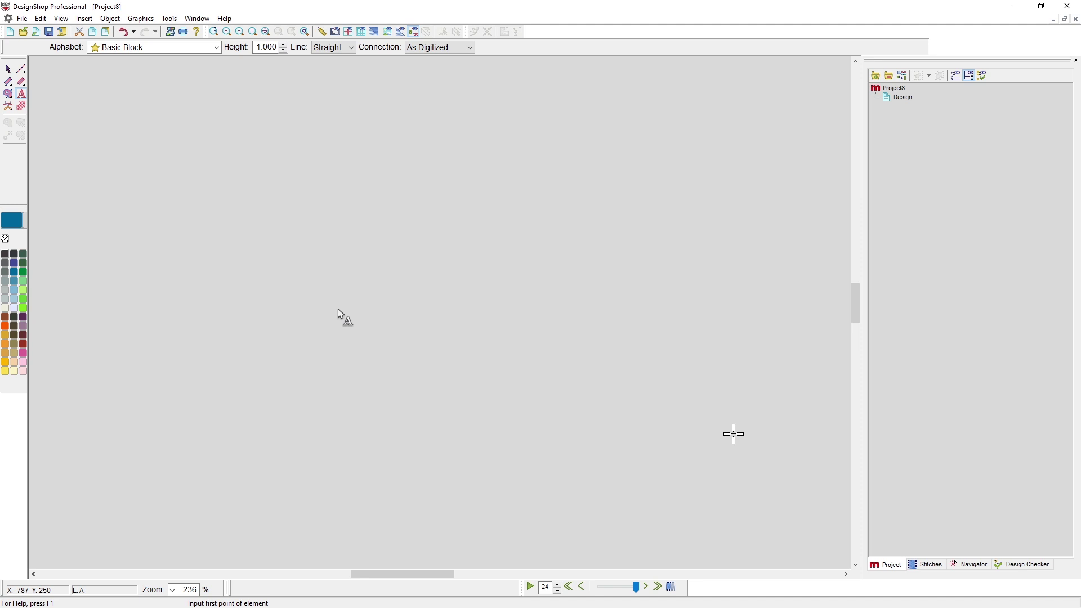
text(P)
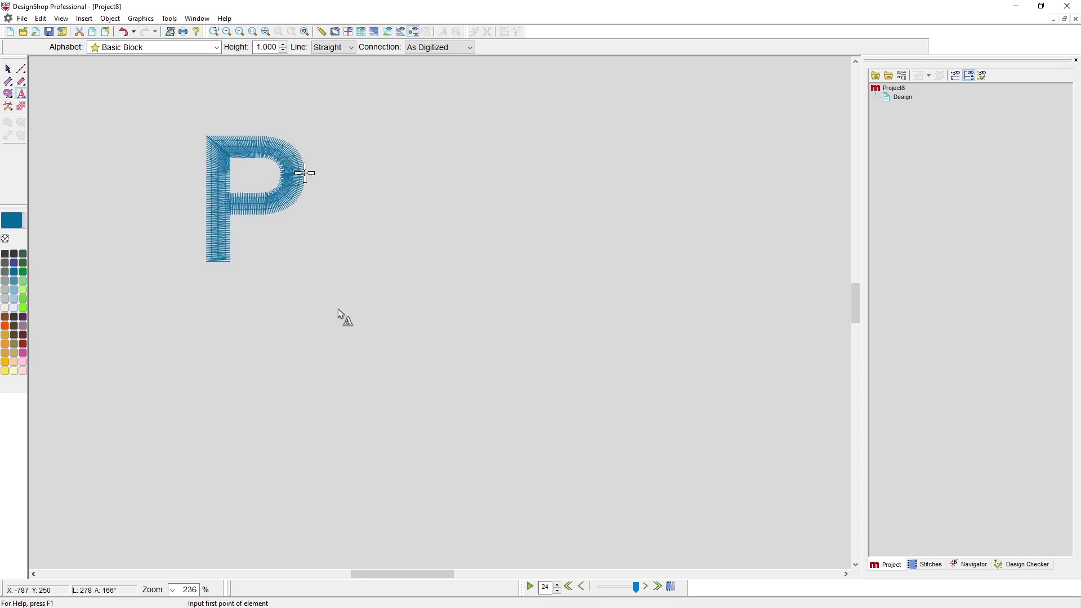
text(uff Alphabet)
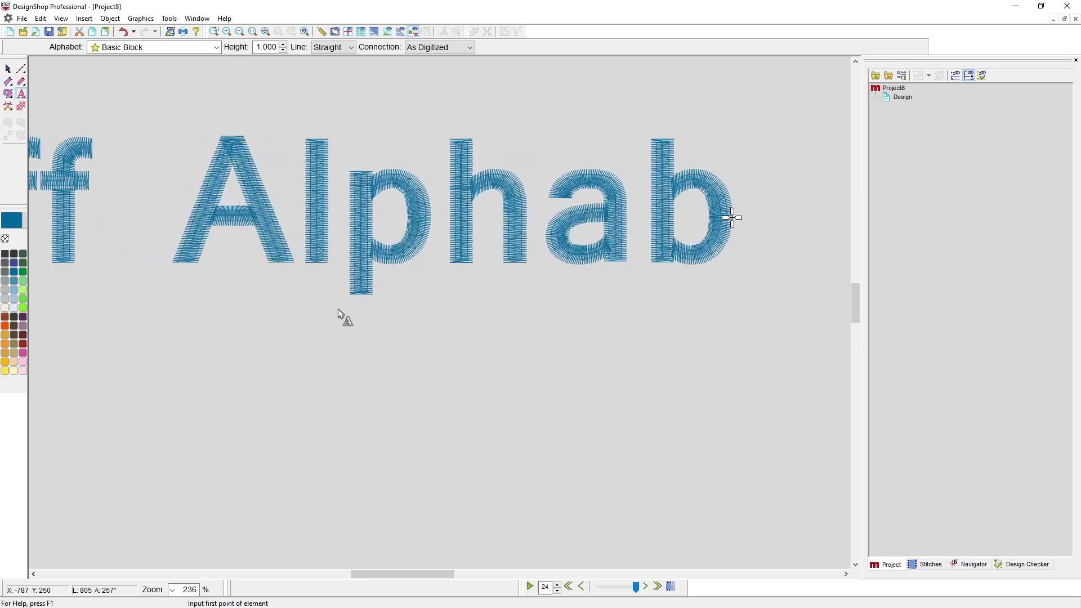
key(Return)
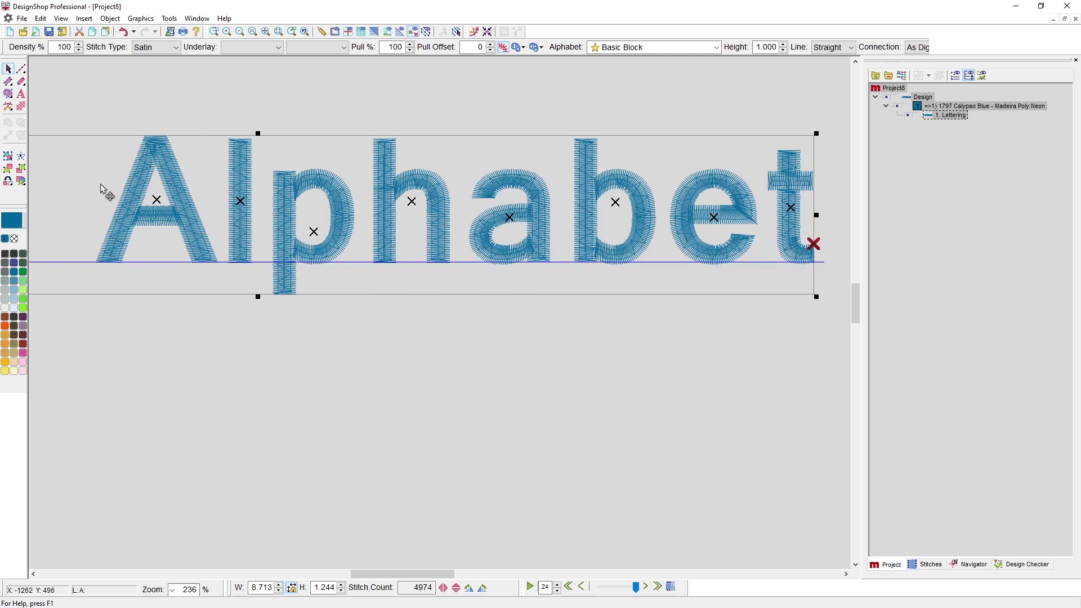
drag(103, 186, 573, 273)
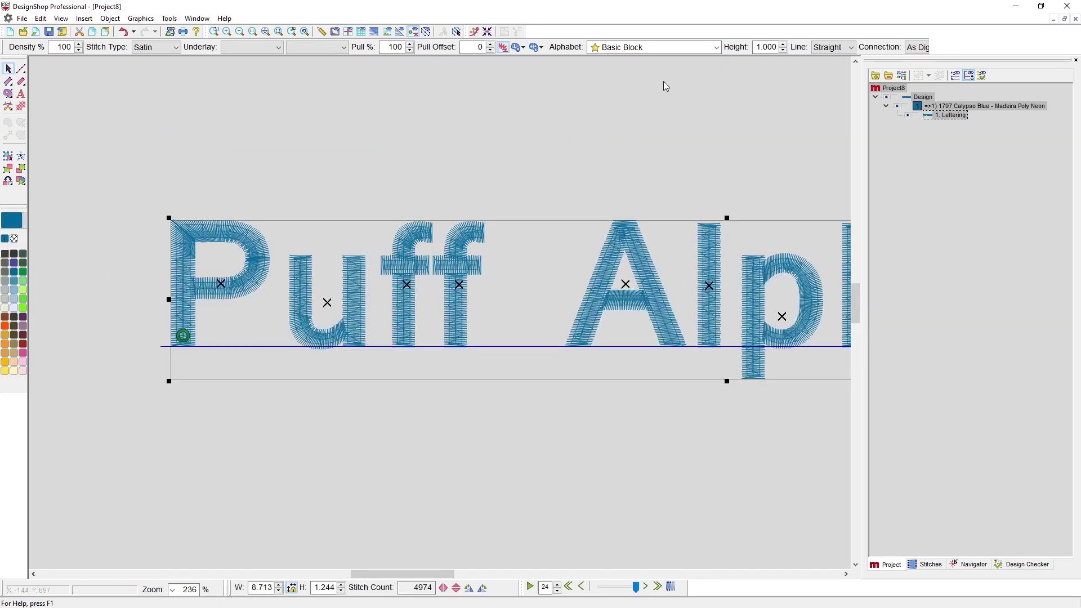
Switch the lettering's alphabet to Industry Script Puff from the Puff category.
click(719, 51)
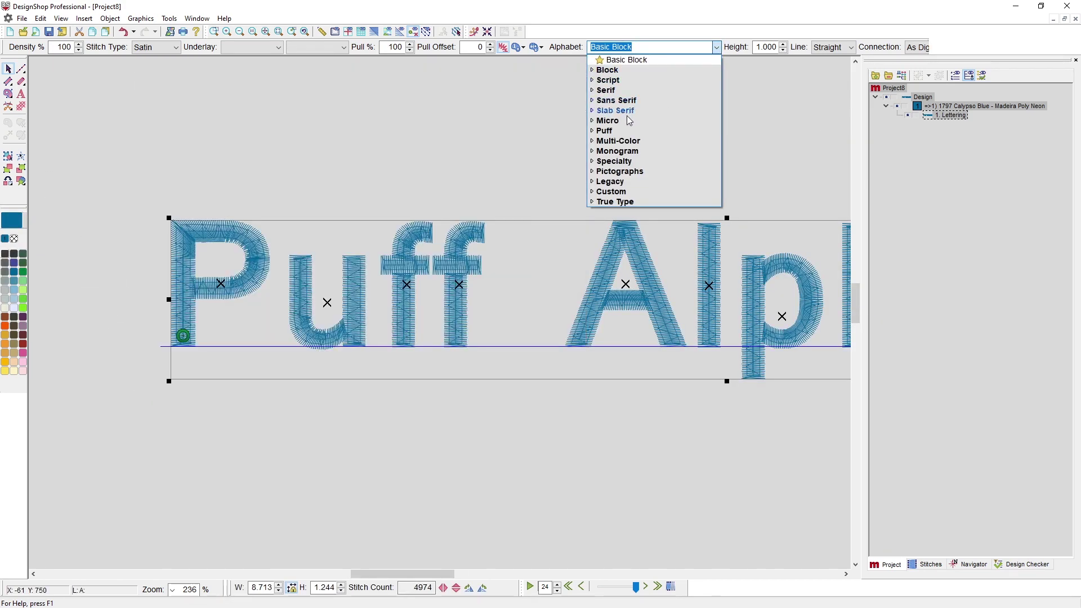
click(592, 133)
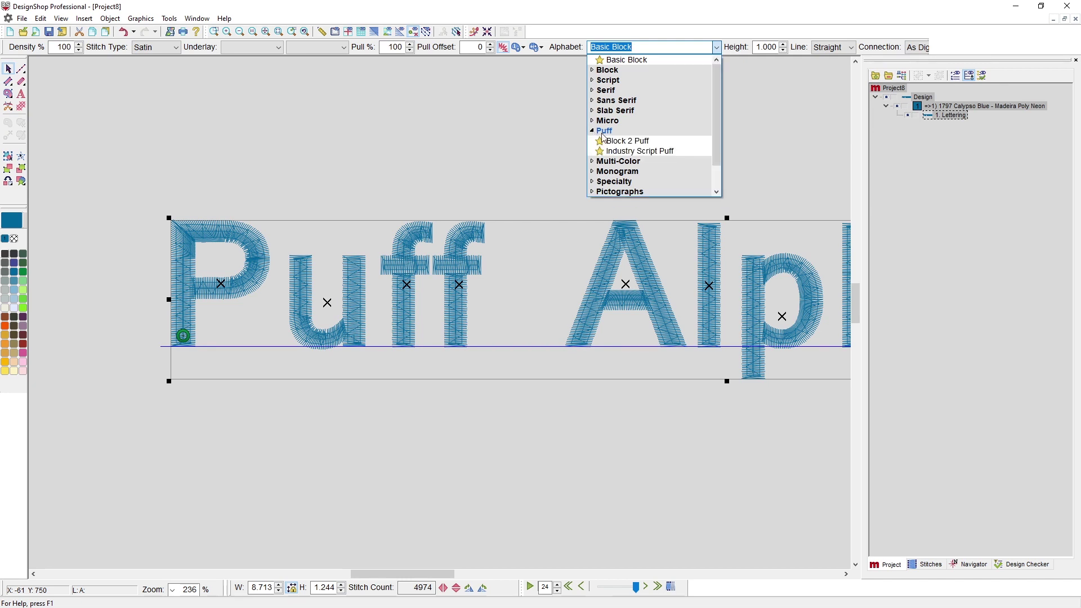
mouse_move(618, 146)
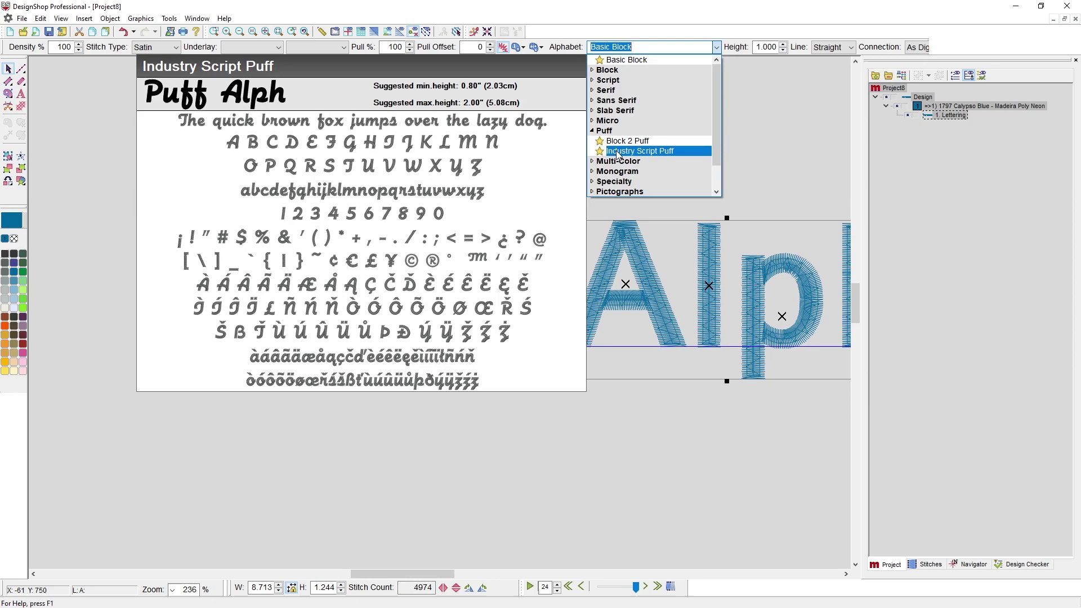
click(617, 151)
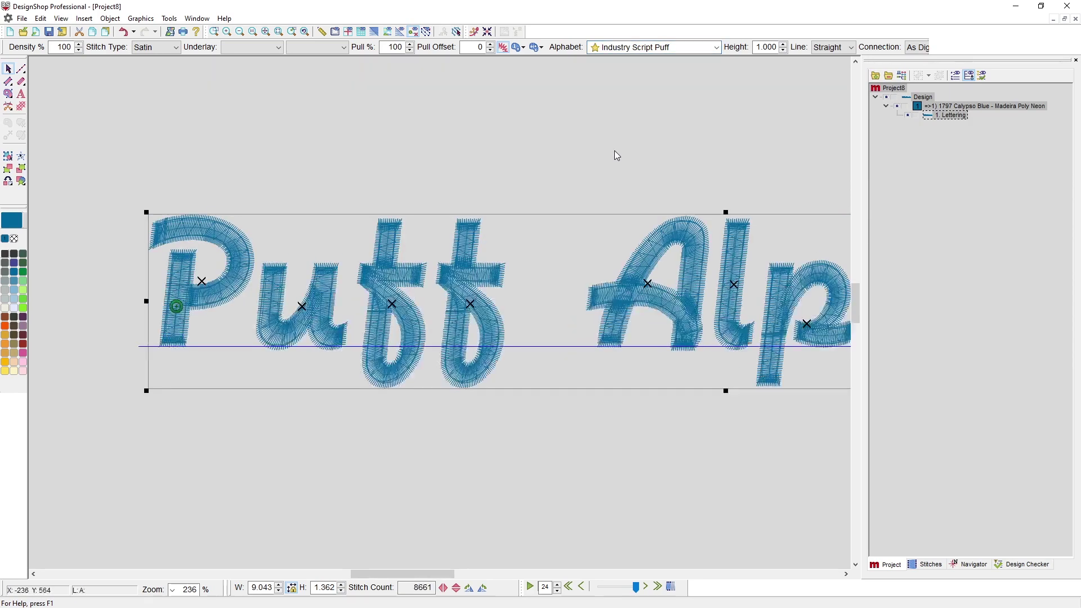
scroll(499, 258, up, 6)
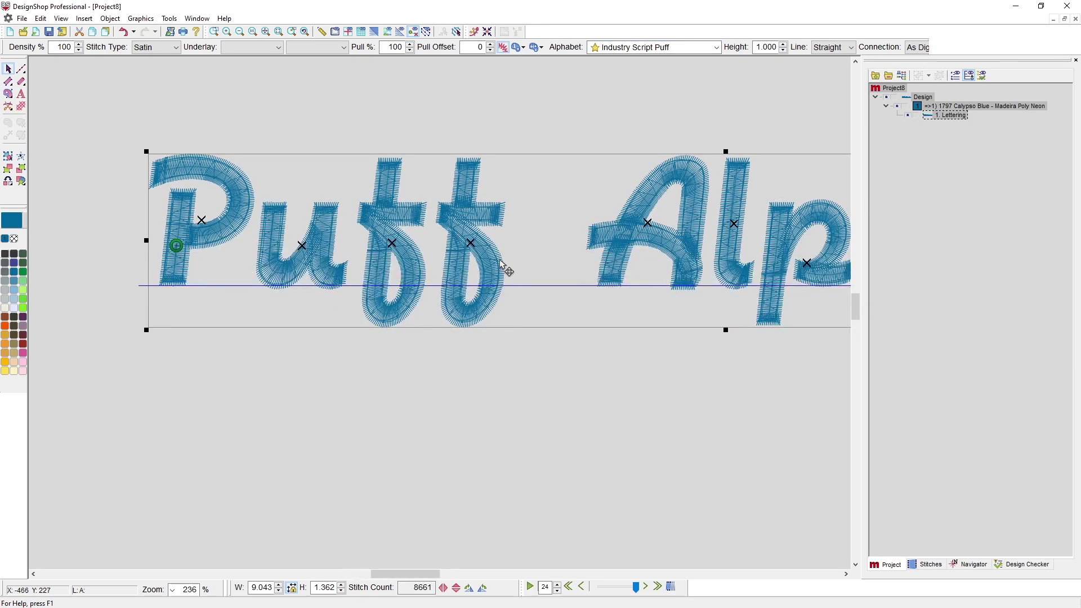
scroll(506, 254, up, 1)
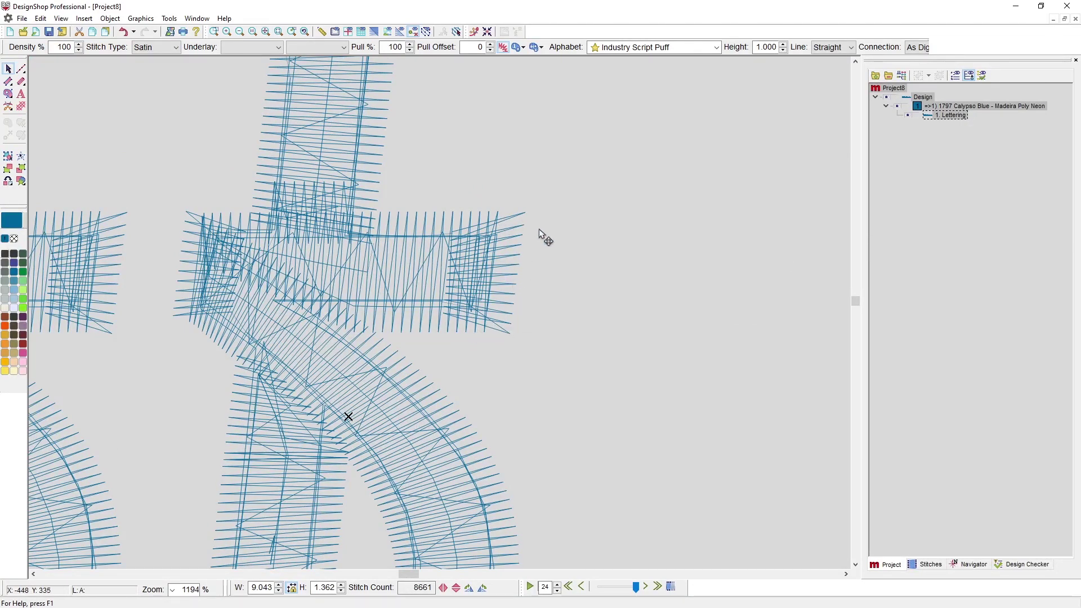
scroll(501, 313, up, 5)
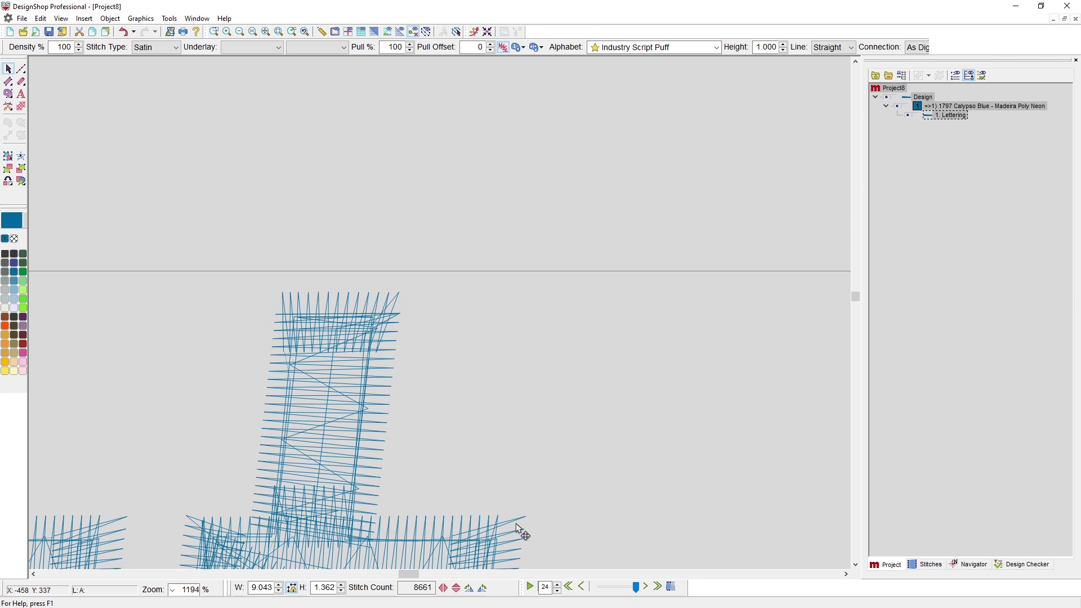
scroll(460, 481, down, 5)
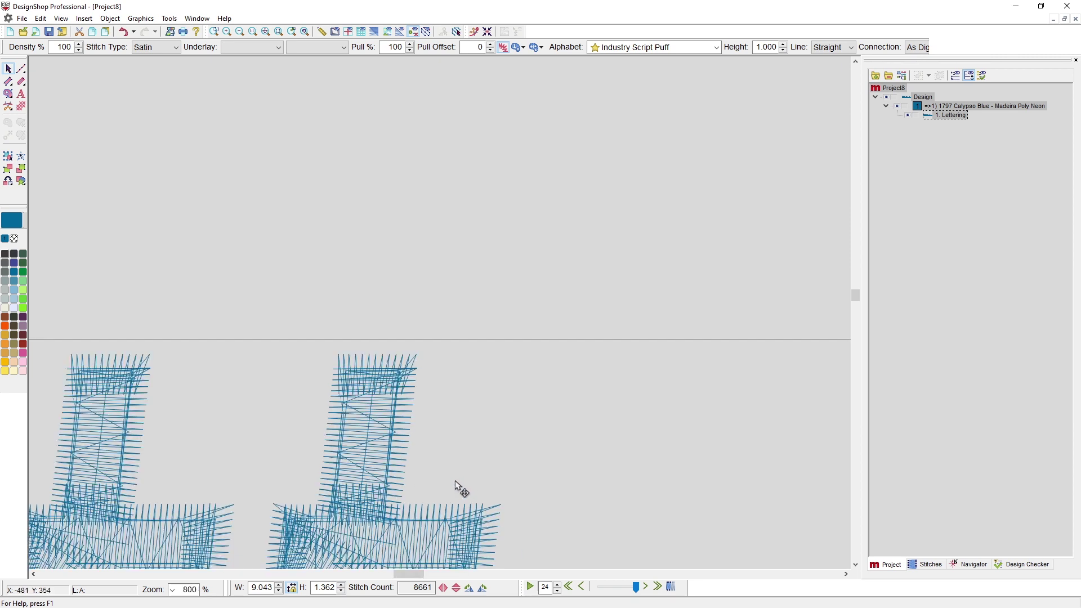
scroll(385, 517, down, 3)
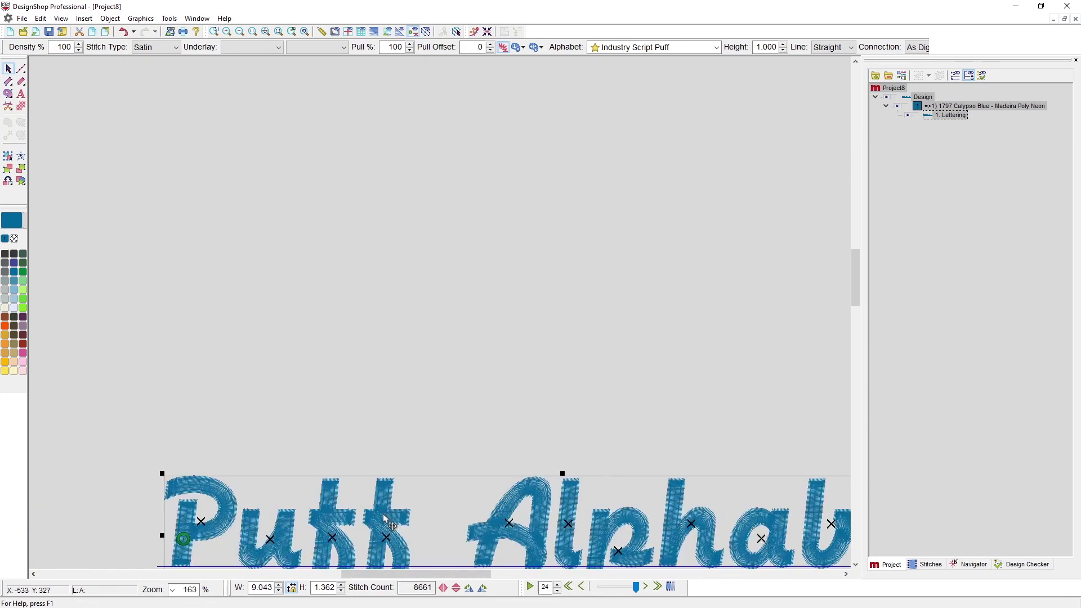
scroll(409, 485, down, 4)
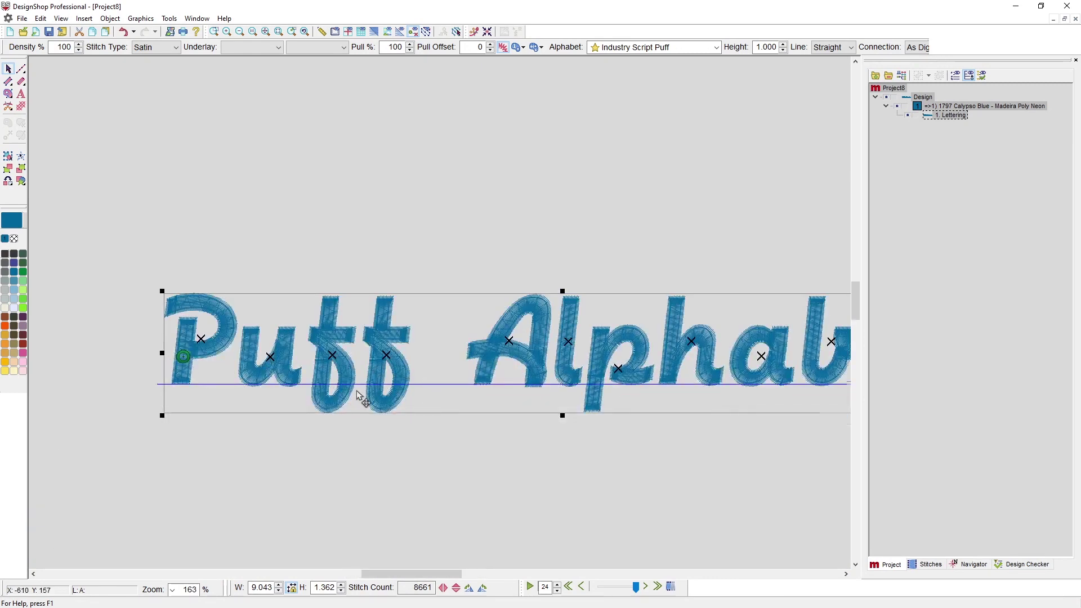
scroll(356, 398, up, 1)
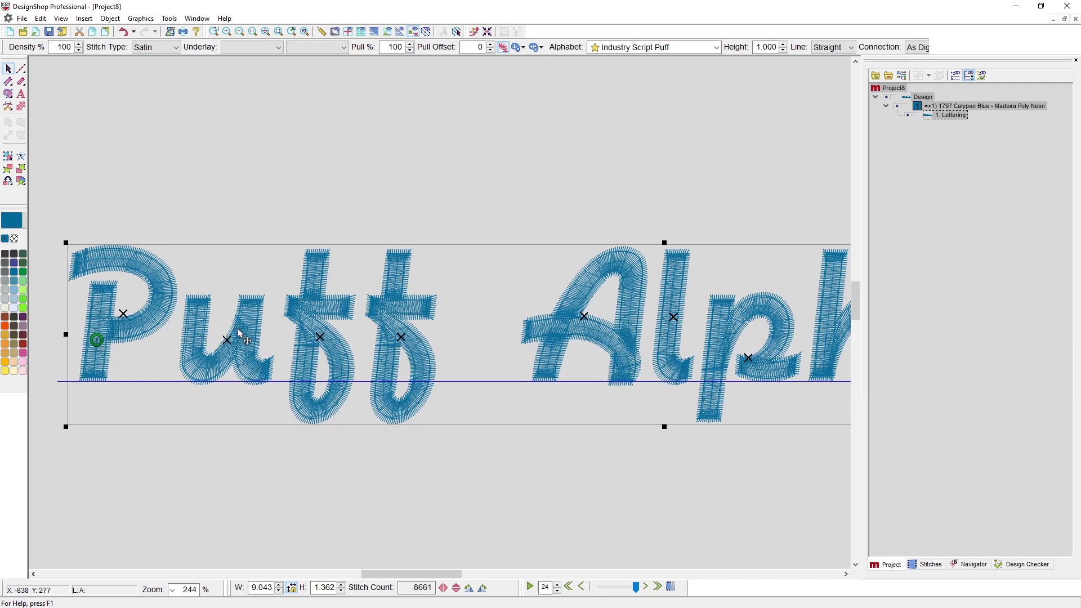
scroll(156, 328, up, 2)
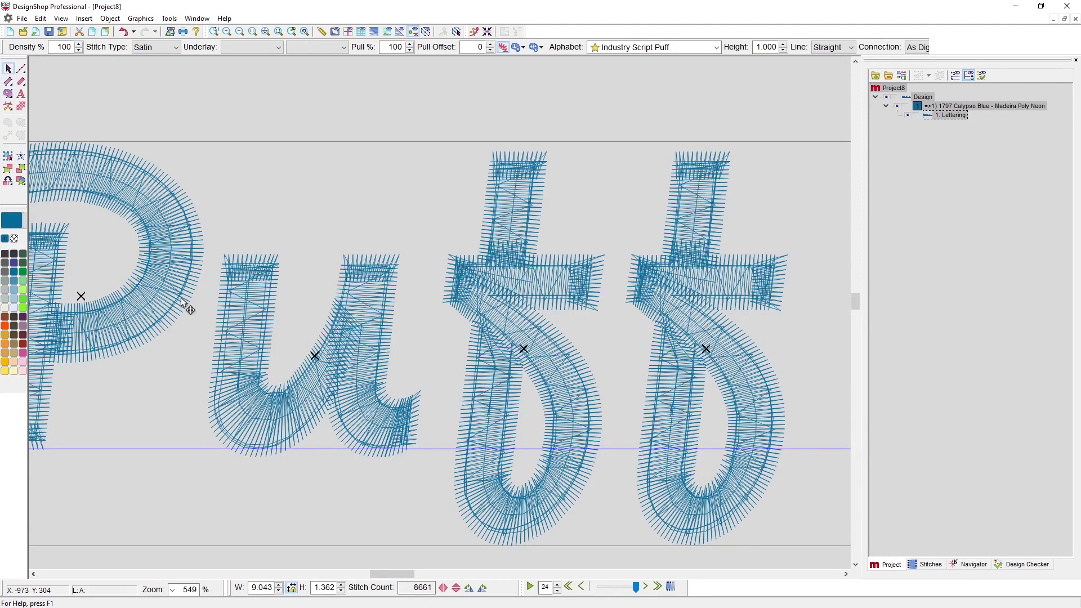
Open the lettering's properties and review its top stitching and underlay settings.
right_click(360, 179)
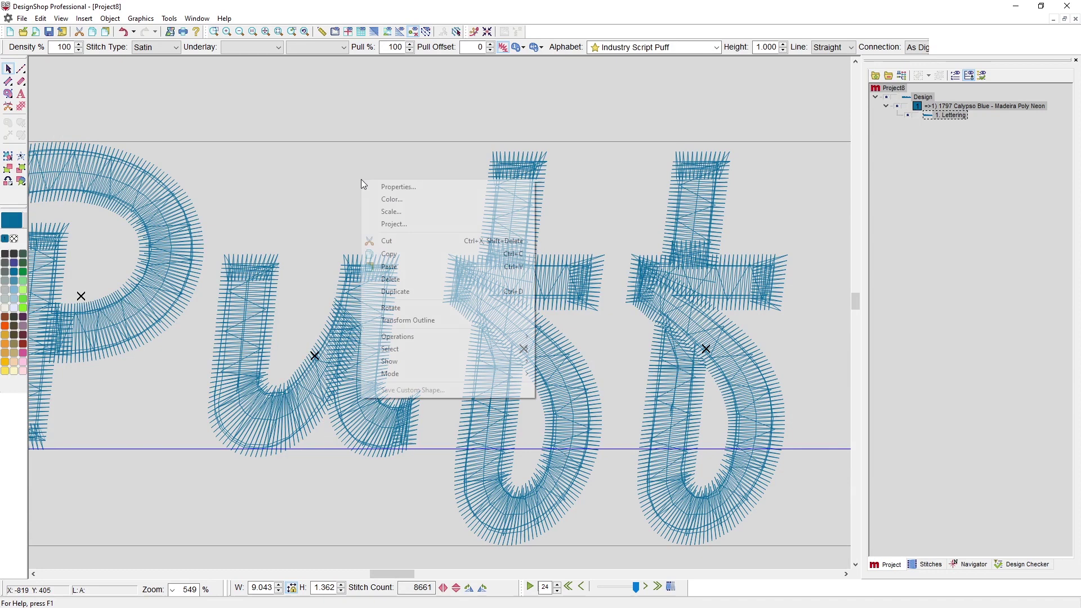
click(382, 190)
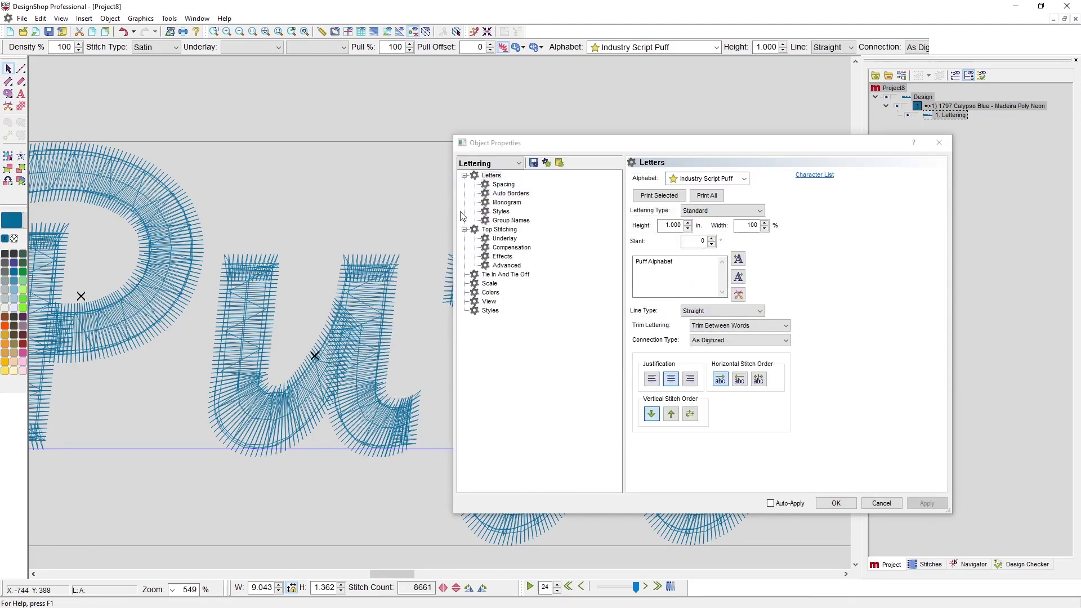
click(499, 229)
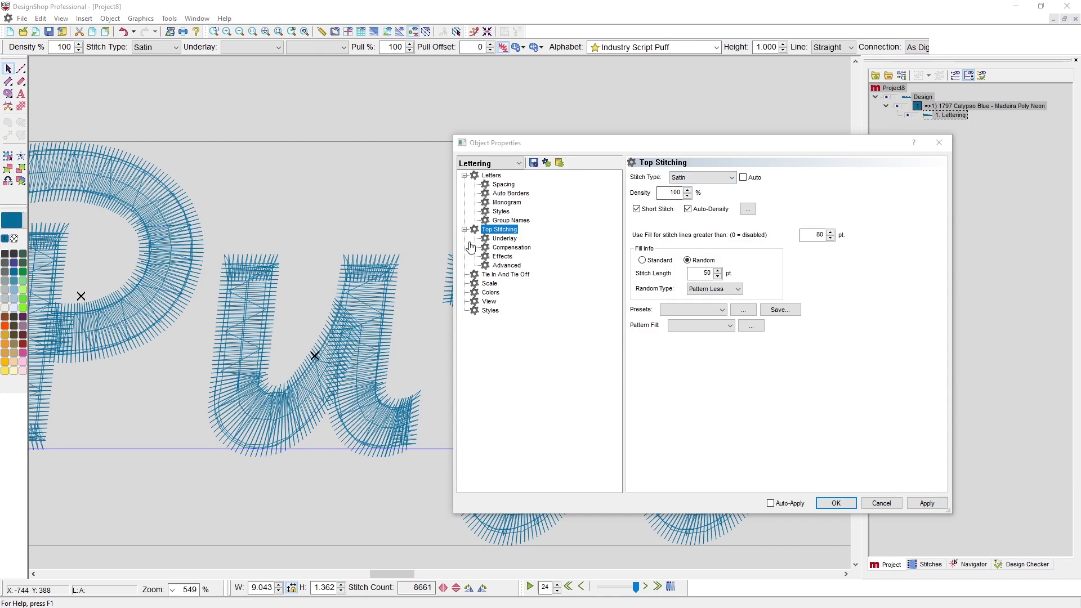
click(503, 238)
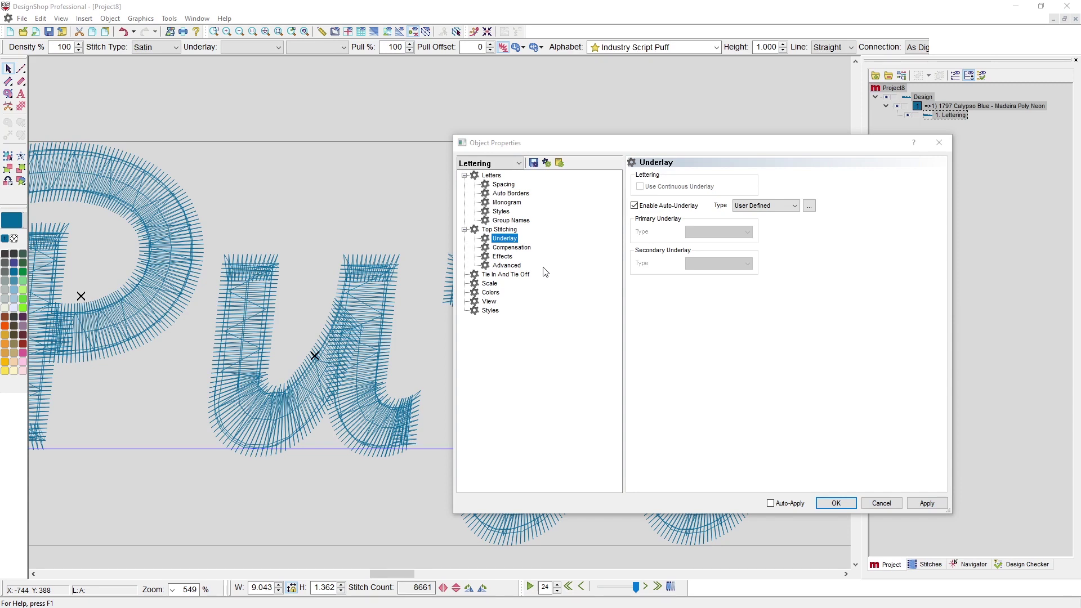
Apply the Puff Alphabets fabric style to the lettering and confirm the properties.
click(489, 311)
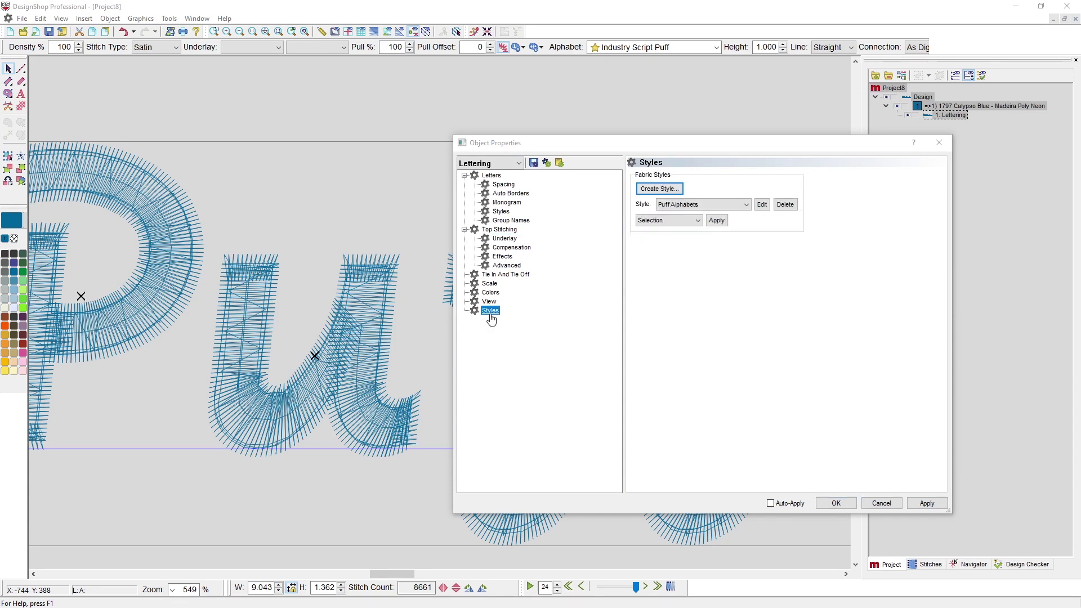
click(684, 207)
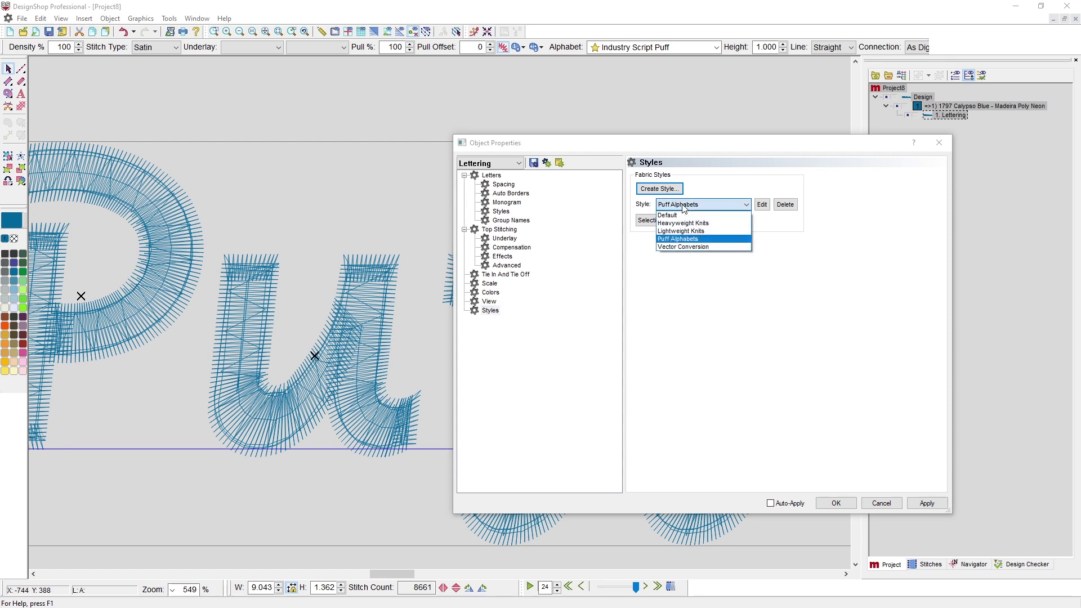
click(686, 242)
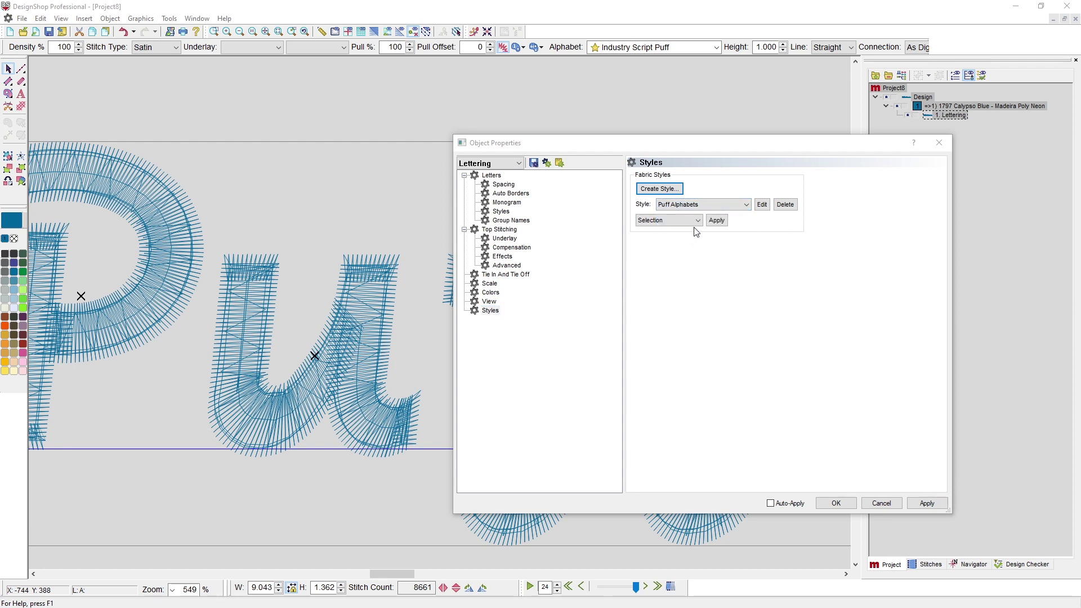
click(717, 220)
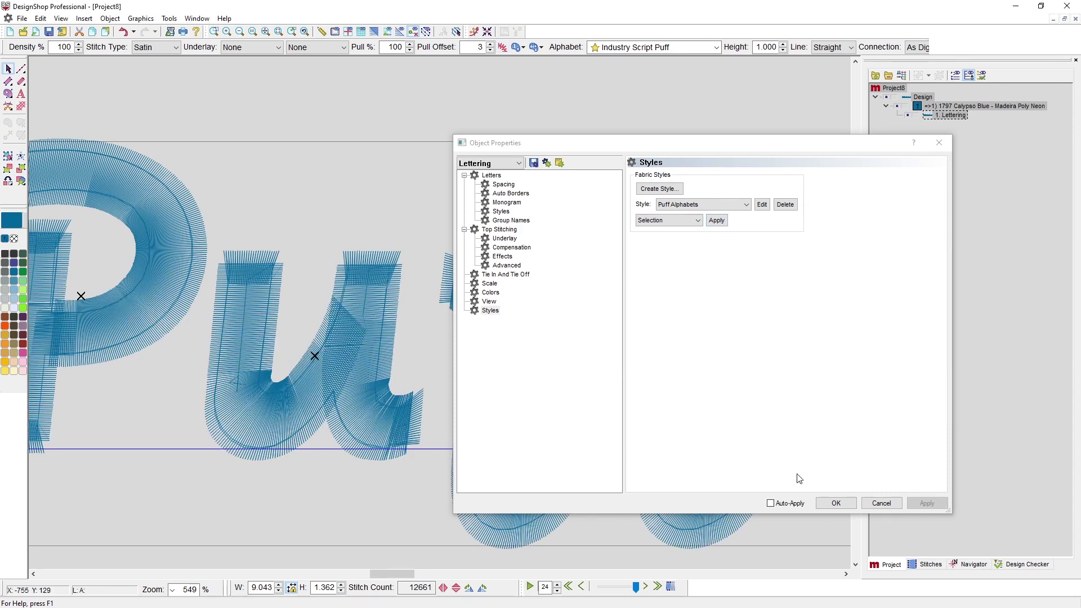
click(836, 503)
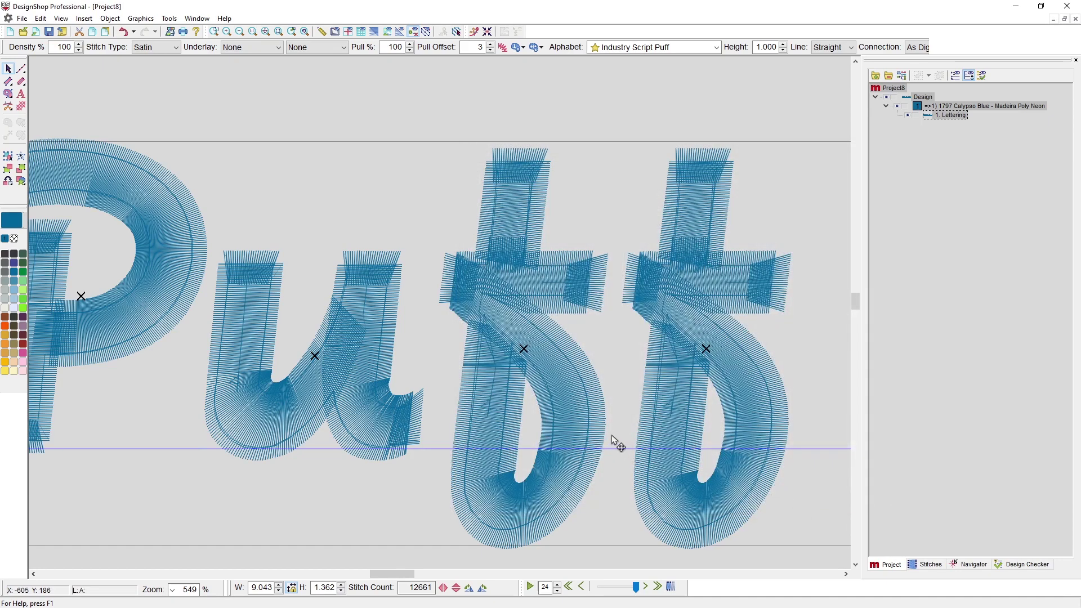
Scroll the canvas to show the whole puff-stitched lettering, then deselect it.
scroll(612, 435, up, 2)
scroll(611, 434, down, 4)
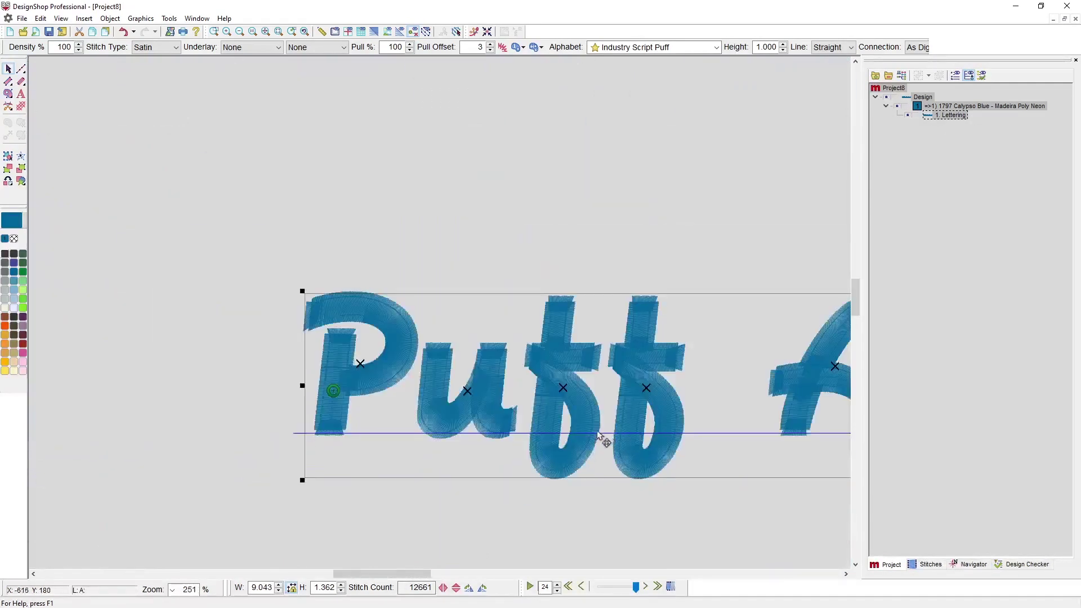
scroll(598, 434, down, 2)
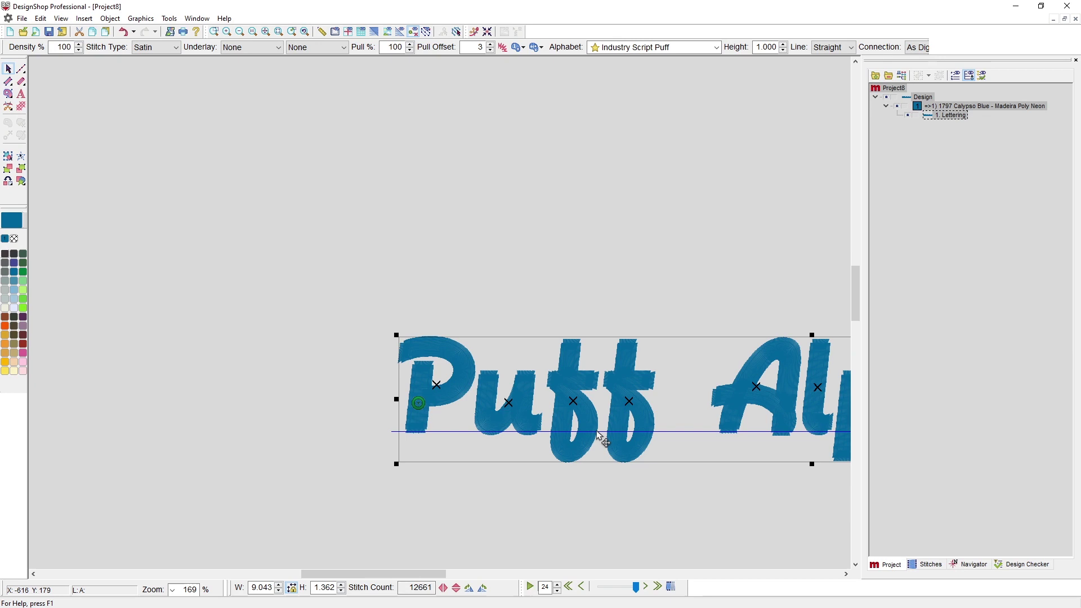
scroll(598, 436, right, 3)
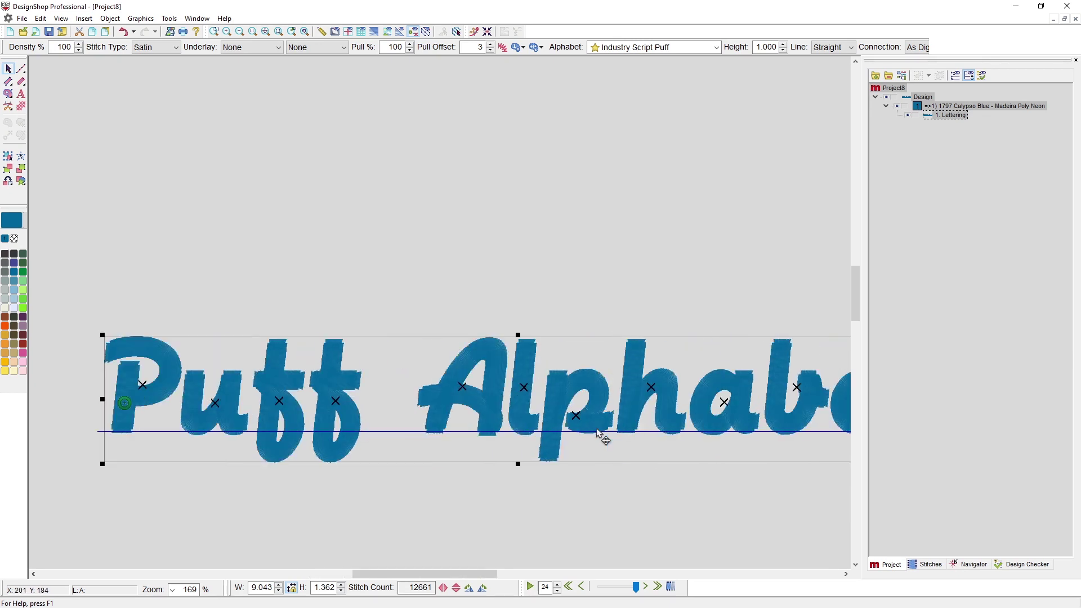
scroll(598, 434, right, 1)
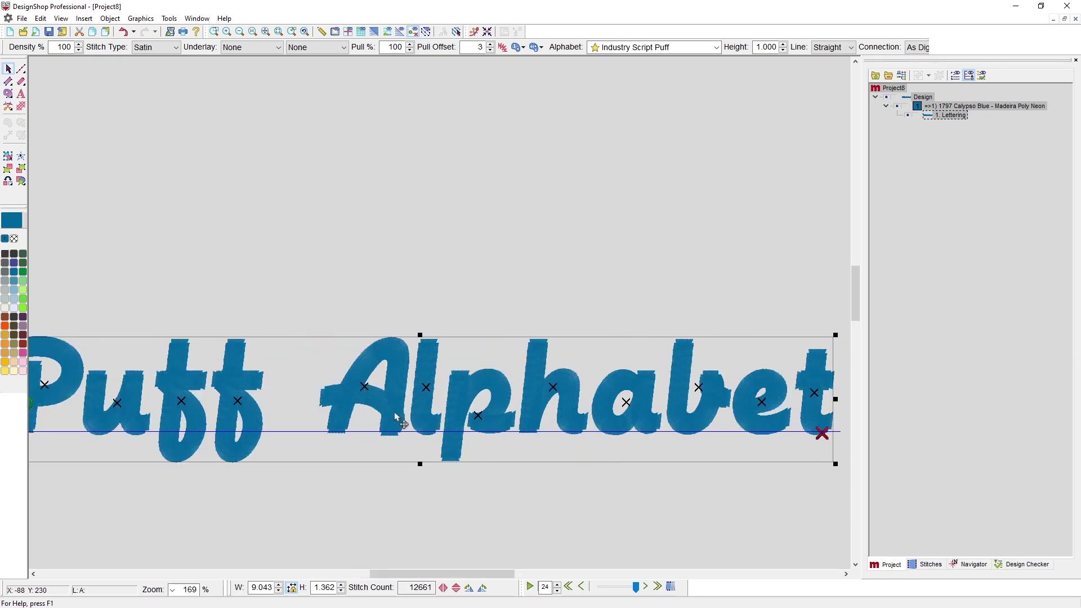
scroll(394, 408, up, 2)
scroll(394, 410, down, 4)
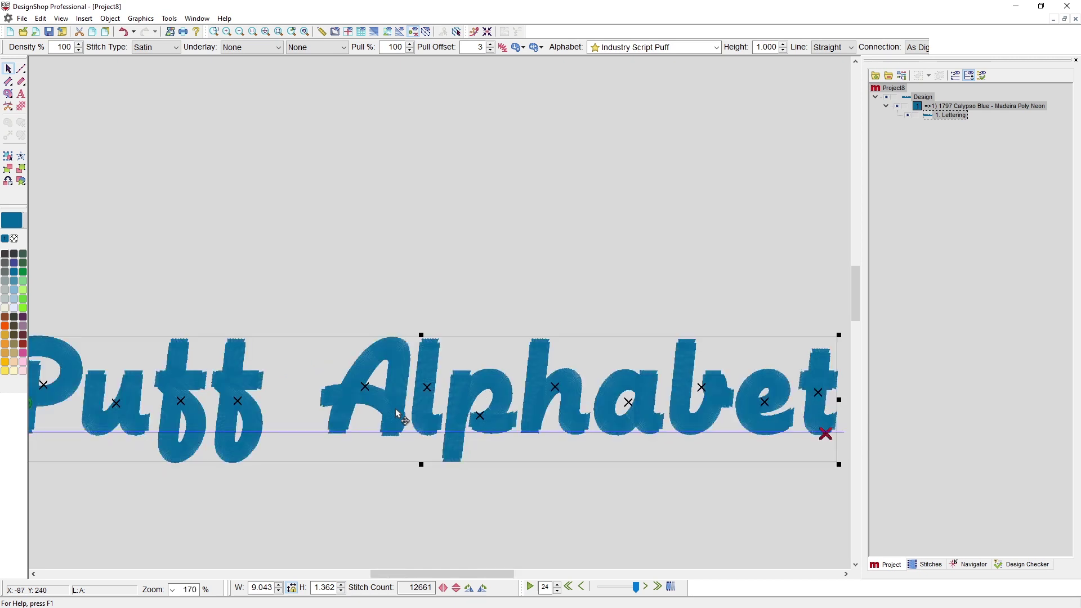
click(363, 359)
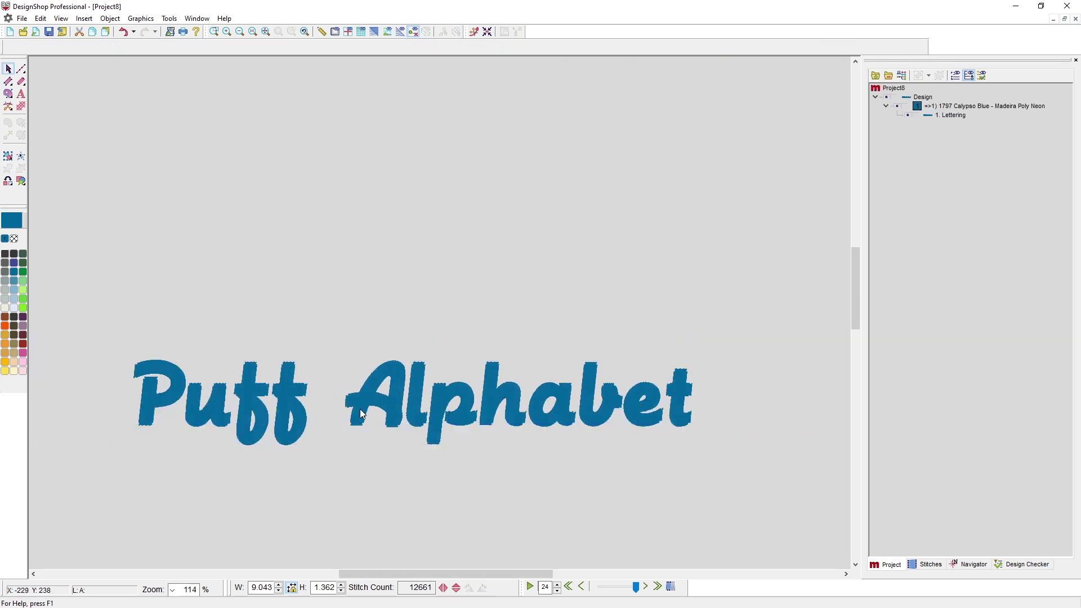